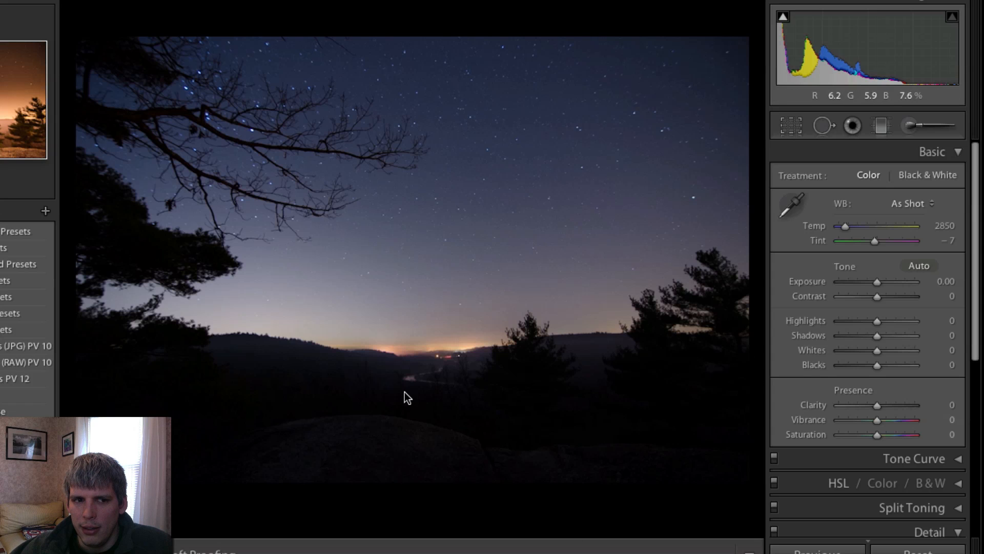
# - Clone out the yellow light on the dark hillside with Spot Removal at size 42 and opacity 100
pyautogui.click(467, 350)
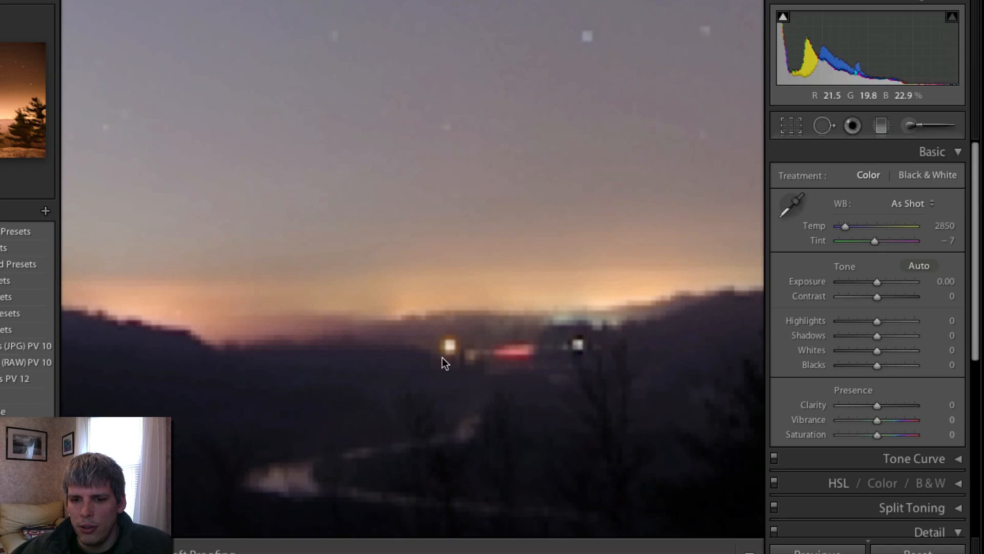
pyautogui.moveTo(562, 363); pyautogui.dragTo(479, 377)
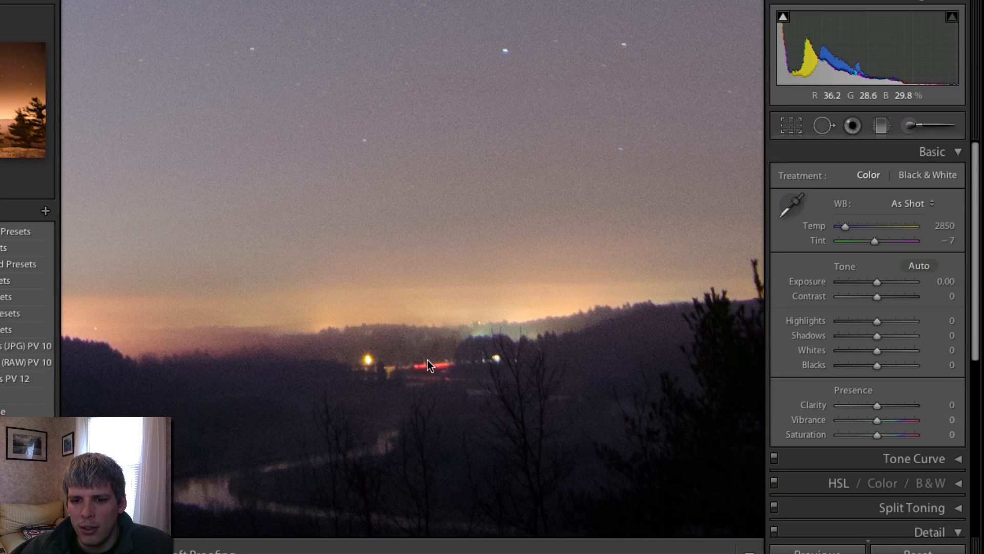
pyautogui.click(825, 127)
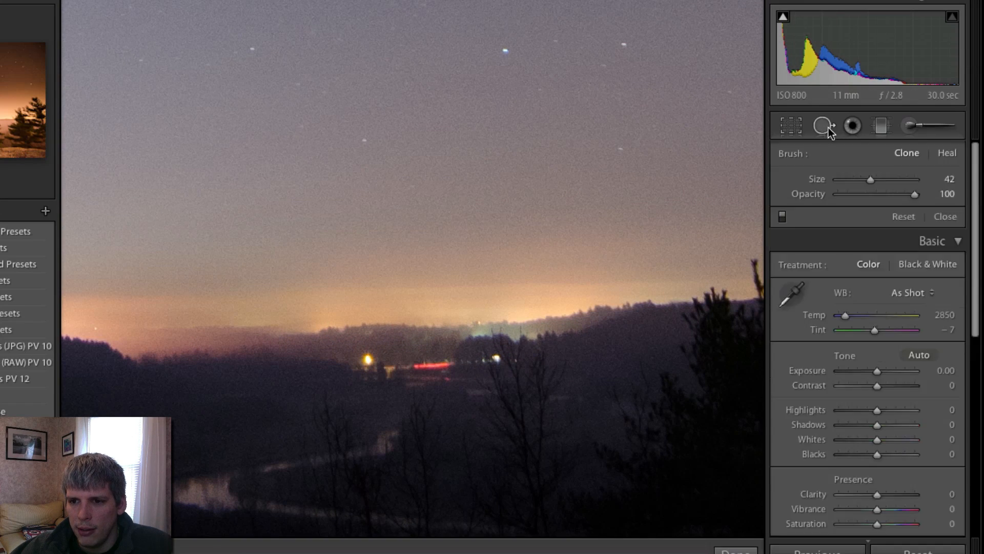
pyautogui.click(369, 366)
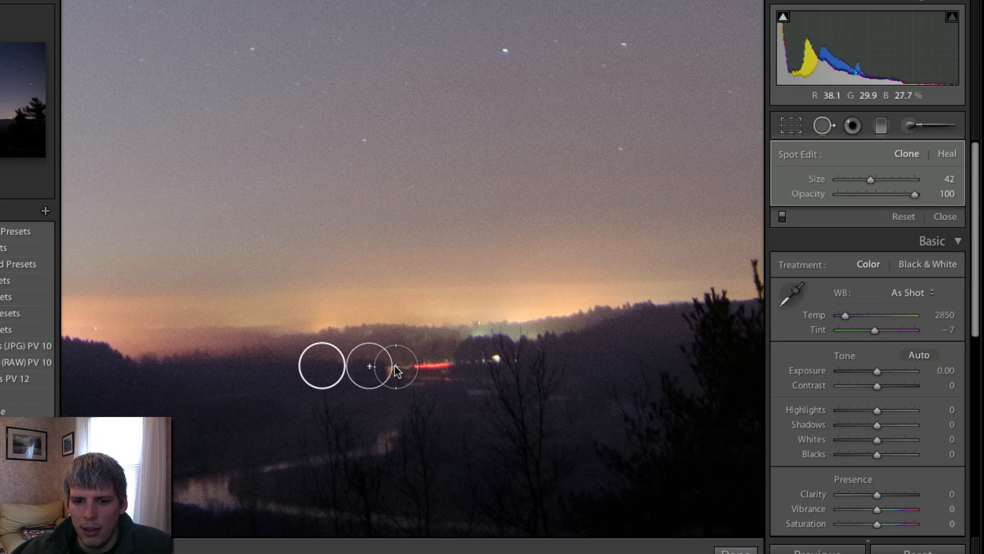
pyautogui.click(395, 365)
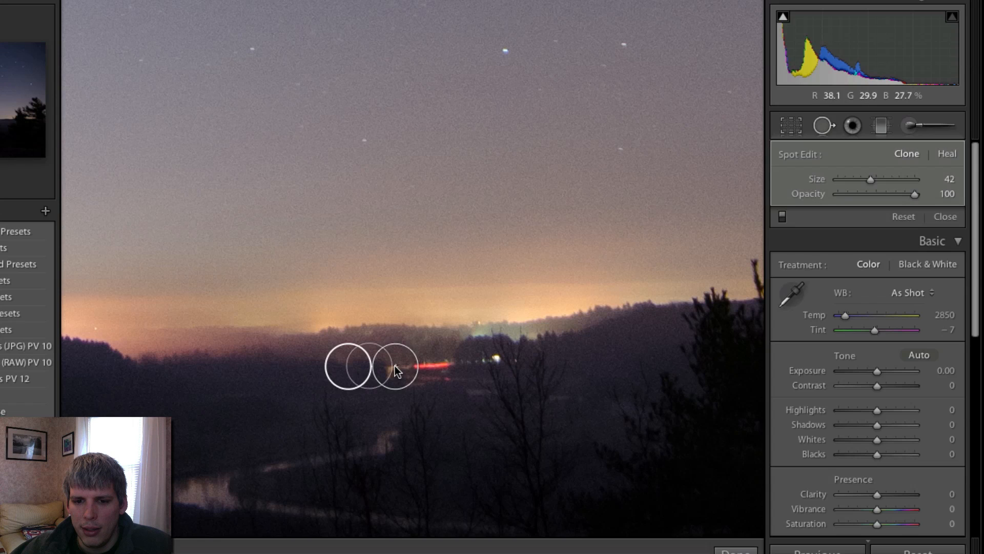
# - Clone out the red light streak and the white light below the horizon, sampling from the dark woods beside them
pyautogui.click(424, 367)
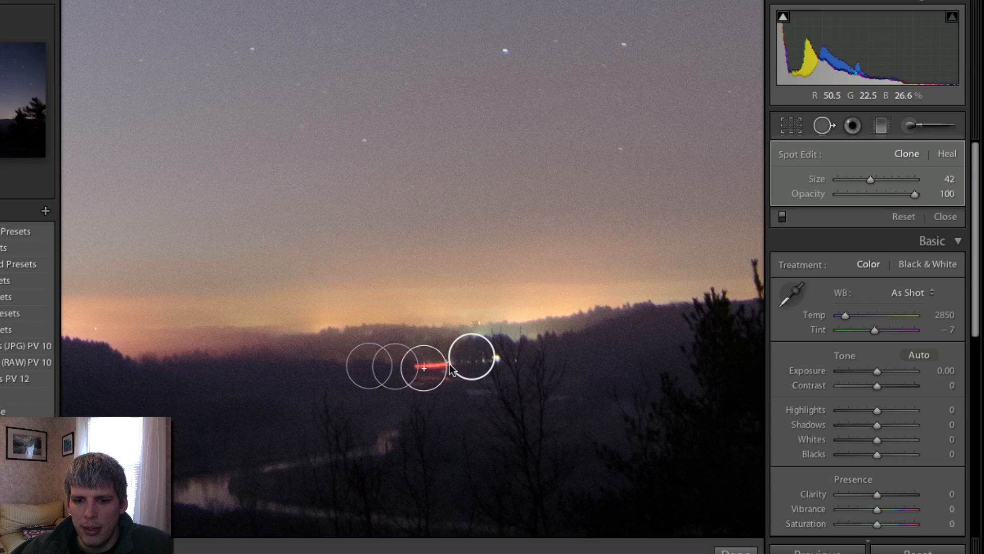
pyautogui.moveTo(455, 372); pyautogui.dragTo(380, 378)
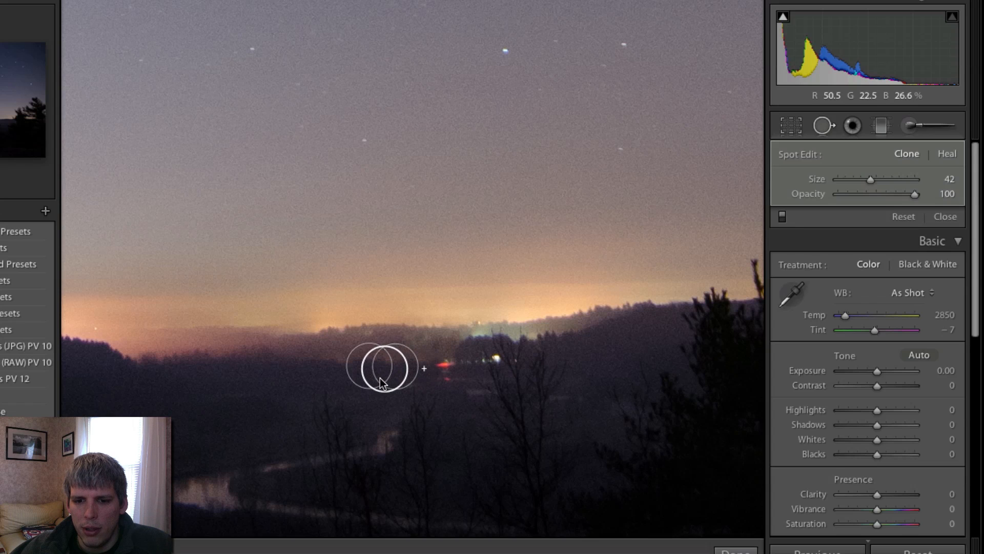
pyautogui.click(450, 362)
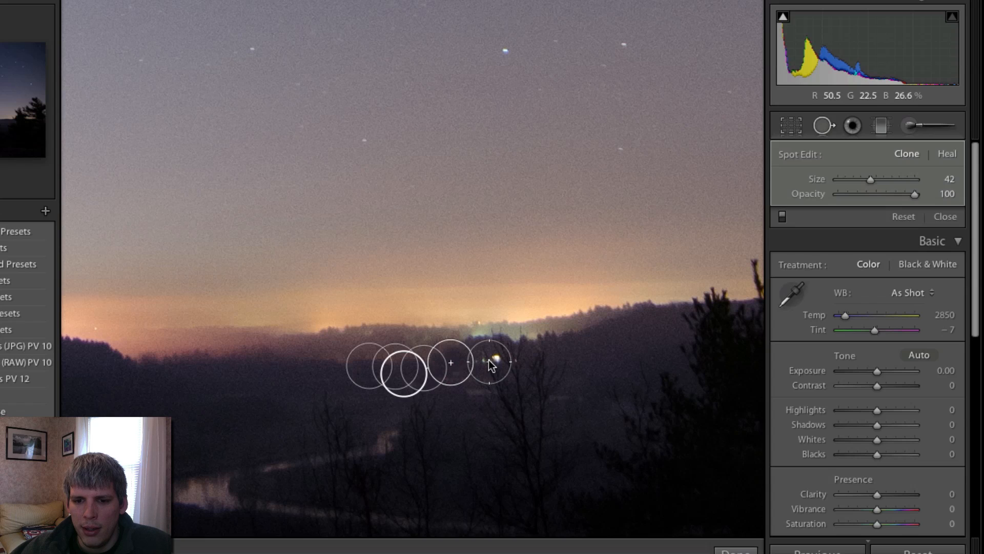
pyautogui.click(488, 359)
pyautogui.moveTo(474, 362)
pyautogui.mouseDown()
pyautogui.moveTo(424, 365)
pyautogui.moveTo(433, 360)
pyautogui.moveTo(428, 371)
pyautogui.mouseUp()
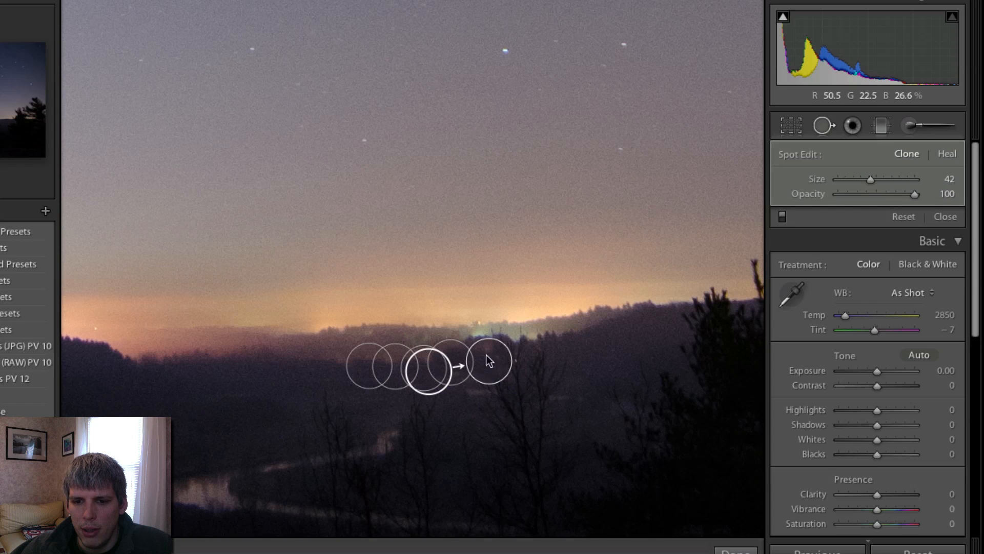
pyautogui.moveTo(433, 382)
pyautogui.mouseDown()
pyautogui.moveTo(475, 357)
pyautogui.moveTo(455, 383)
pyautogui.moveTo(477, 374)
pyautogui.moveTo(447, 377)
pyautogui.mouseUp()
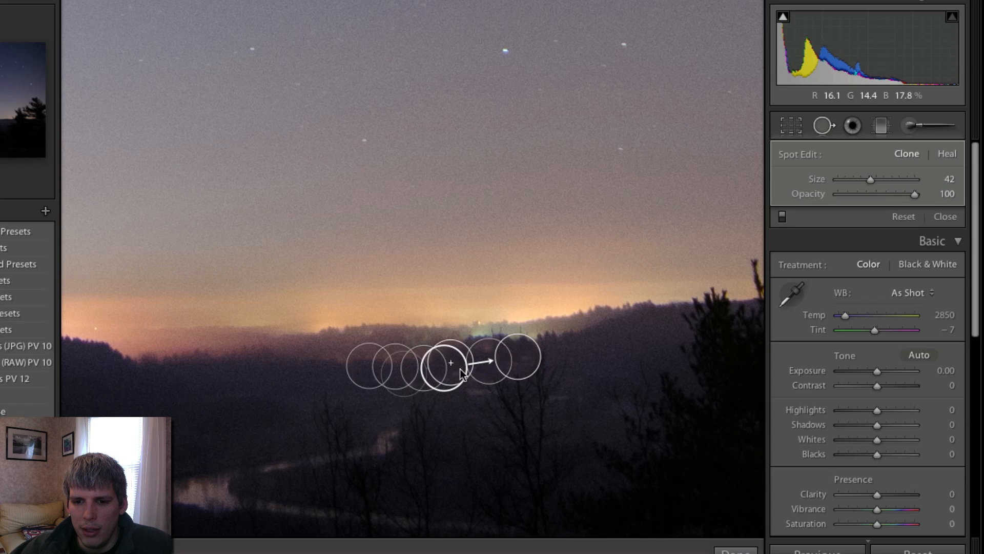
pyautogui.click(523, 367)
pyautogui.press('Delete')
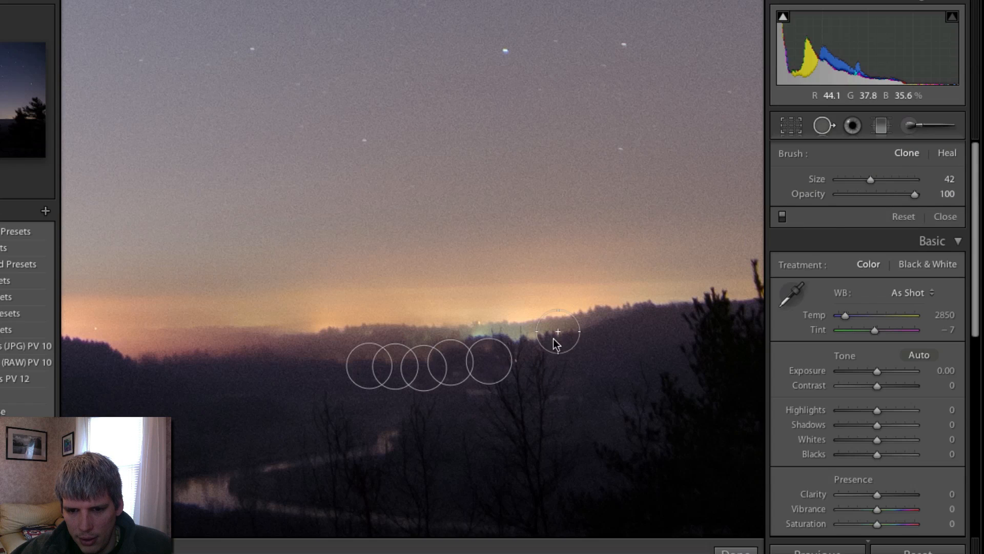
# - Shift the white light's clone spot slightly right to cover the remaining glow, and finish spot removal
pyautogui.click(490, 358)
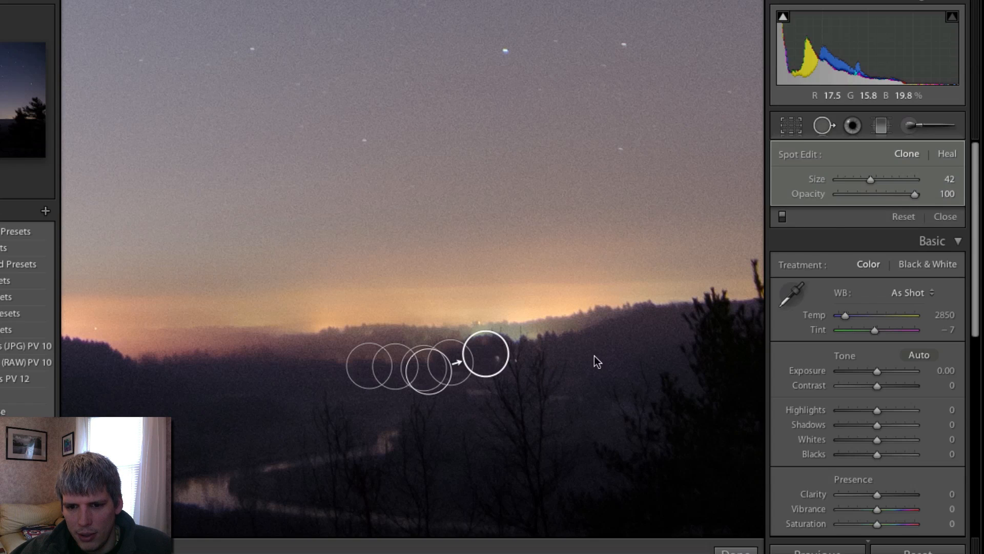
pyautogui.moveTo(499, 359); pyautogui.dragTo(504, 358)
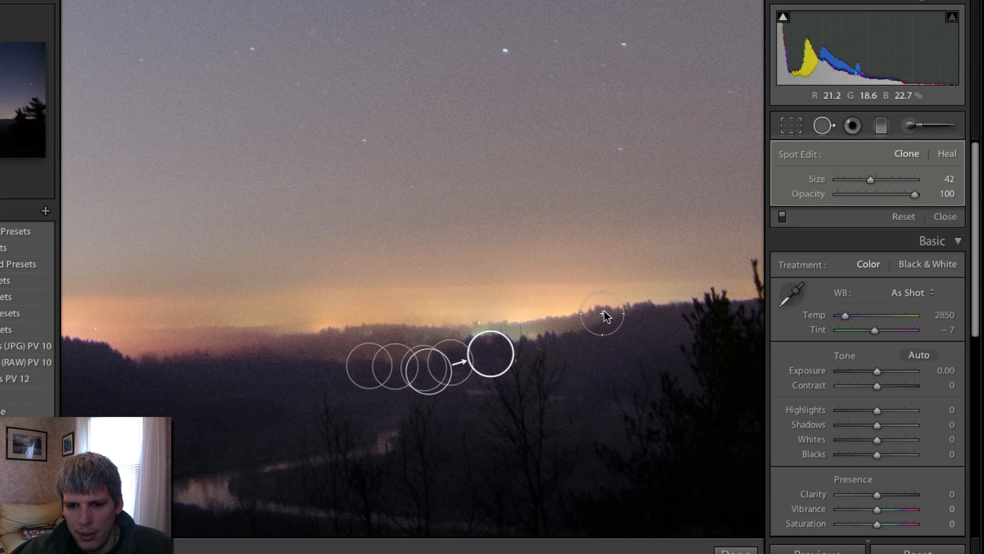
pyautogui.click(836, 133)
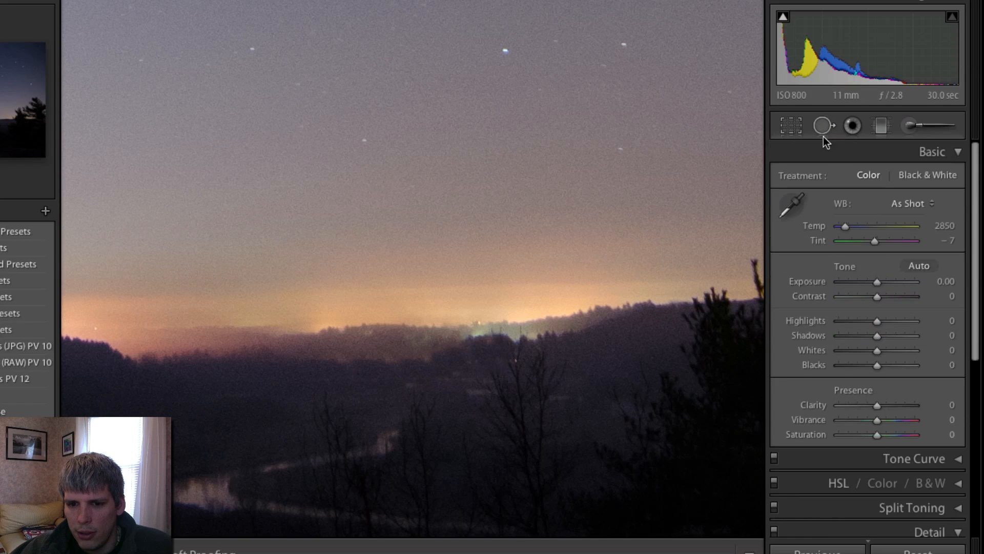
pyautogui.click(569, 350)
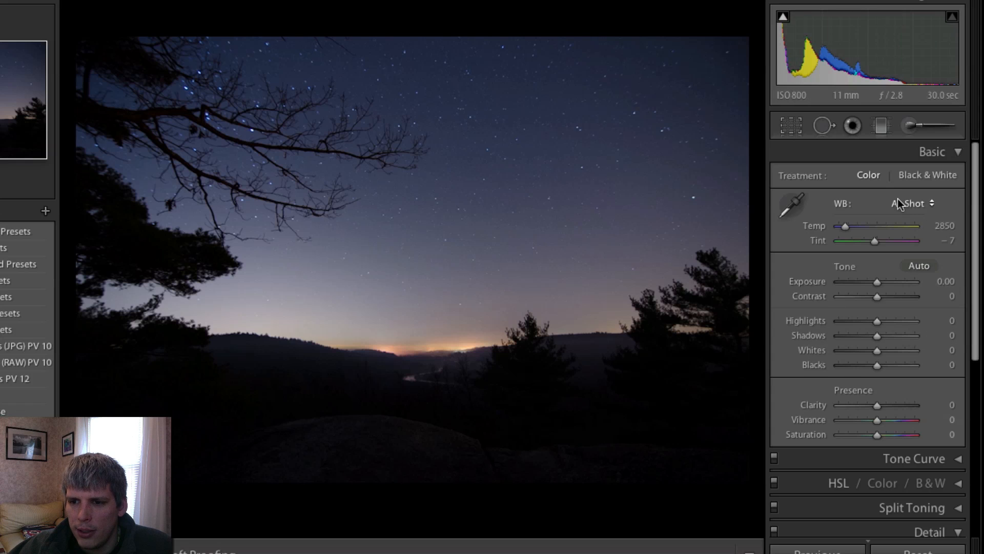
# - Set the white balance to Auto and apply automatic tone to the whole photo
pyautogui.click(911, 205)
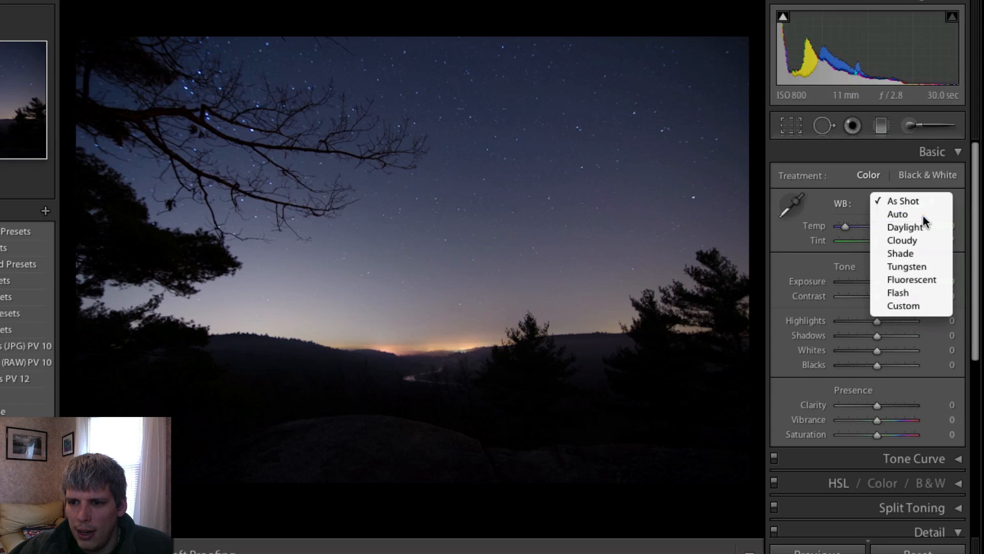
pyautogui.click(923, 214)
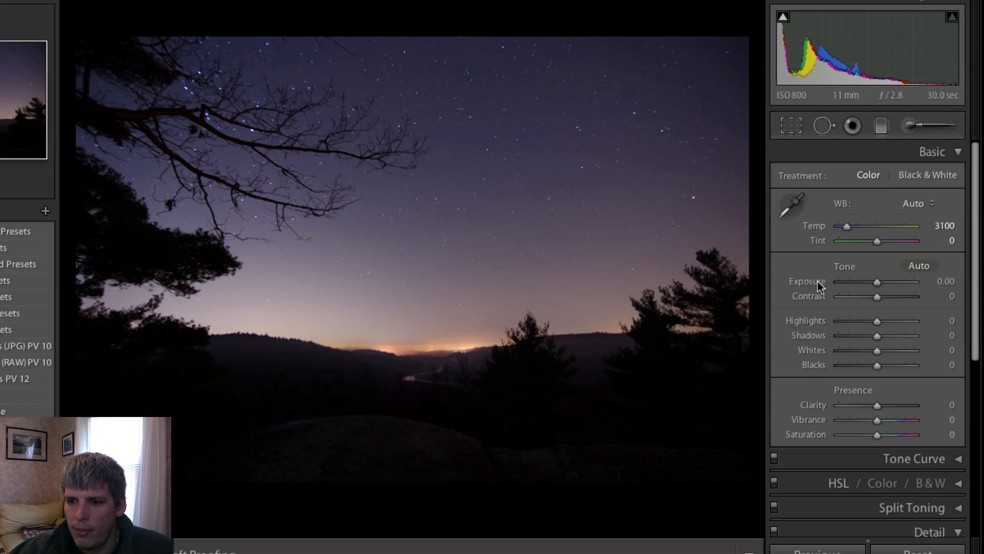
pyautogui.click(919, 266)
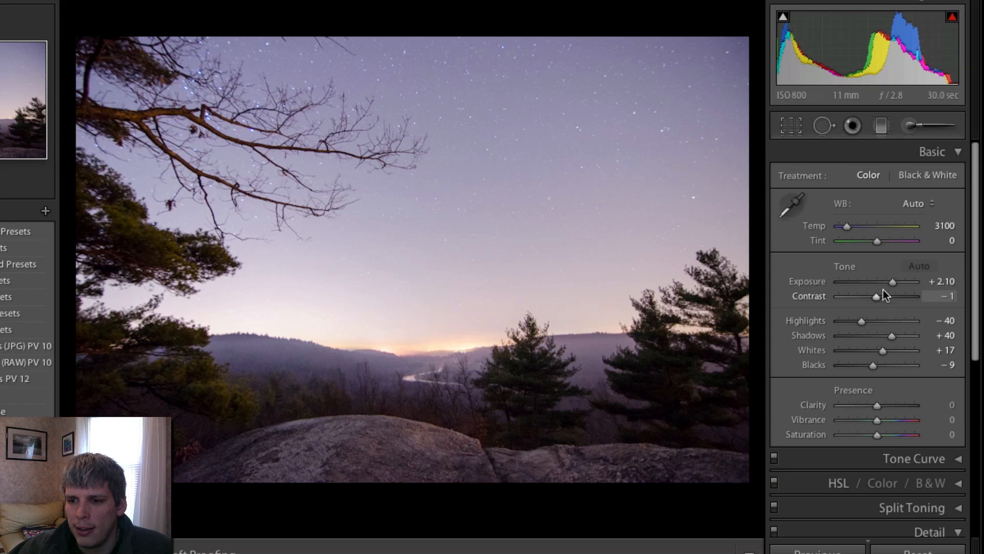
# - Set Exposure to +1.85, Contrast to +50, Highlights to −56, Whites to −11 and Clarity to +25
pyautogui.moveTo(879, 299)
pyautogui.mouseDown()
pyautogui.moveTo(897, 298)
pyautogui.moveTo(892, 284)
pyautogui.mouseUp()
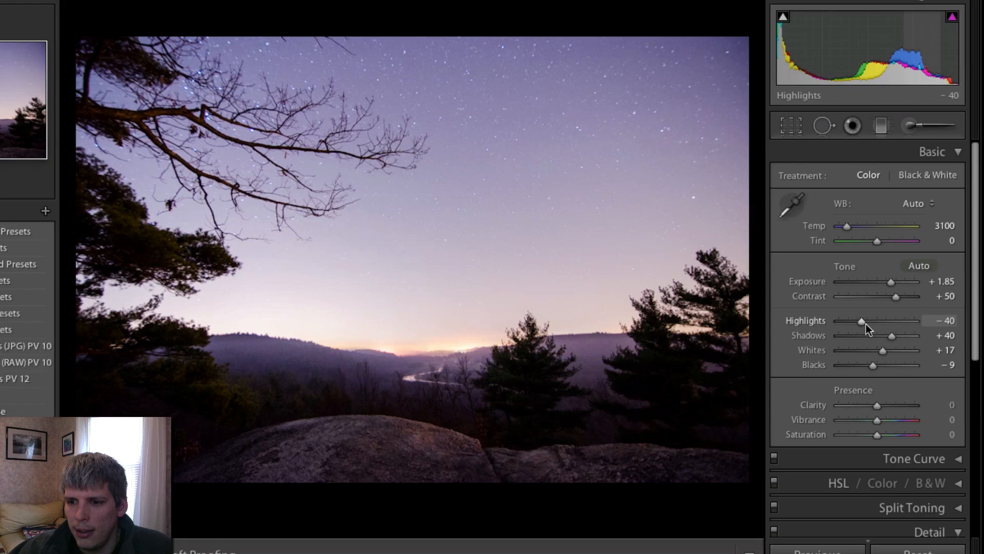
pyautogui.moveTo(862, 321); pyautogui.dragTo(856, 325)
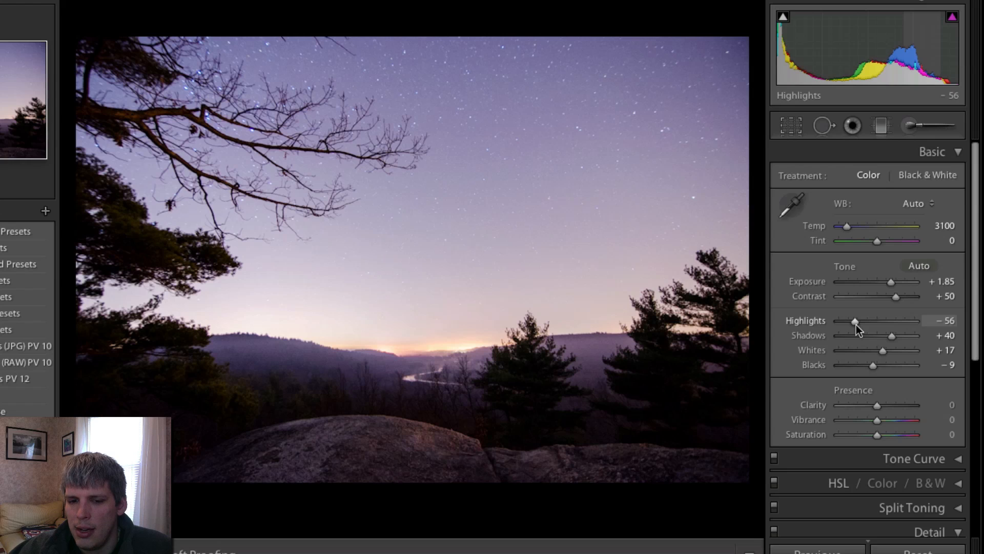
pyautogui.moveTo(878, 351); pyautogui.dragTo(869, 352)
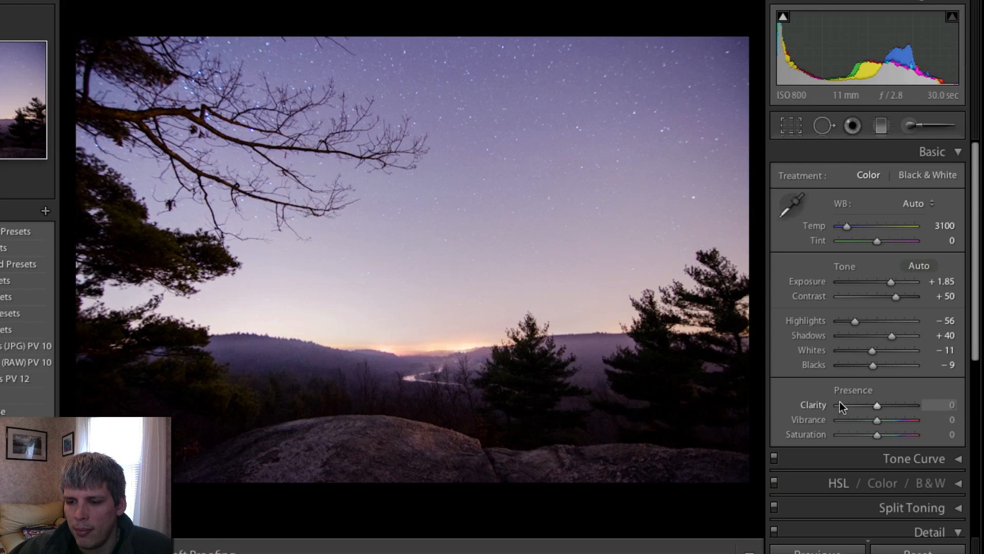
pyautogui.moveTo(879, 410); pyautogui.dragTo(885, 408)
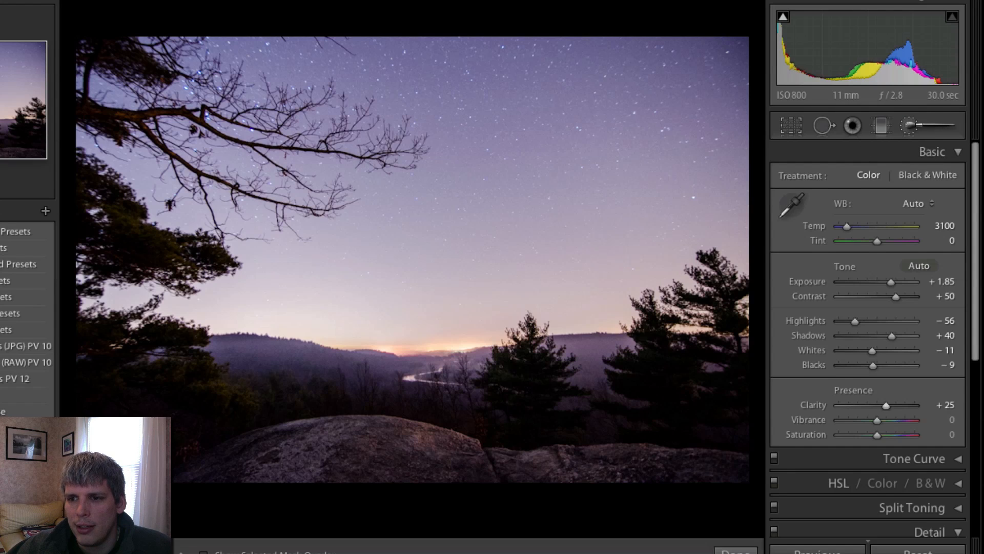
# - Paint an adjustment brush mask over the entire sky down to the horizon, with Exposure −1.35 and brush size 14
pyautogui.click(908, 126)
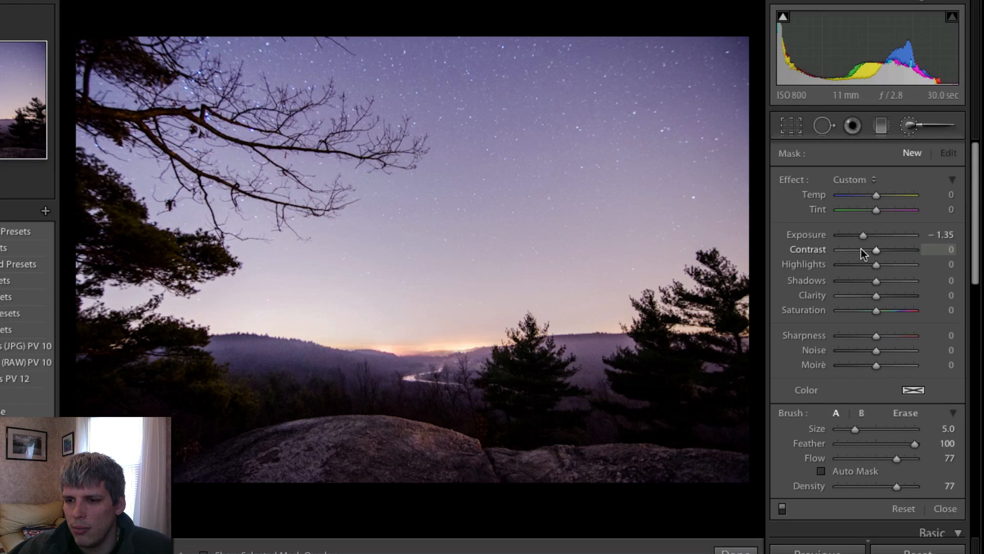
pyautogui.scroll(5, 484, 182)
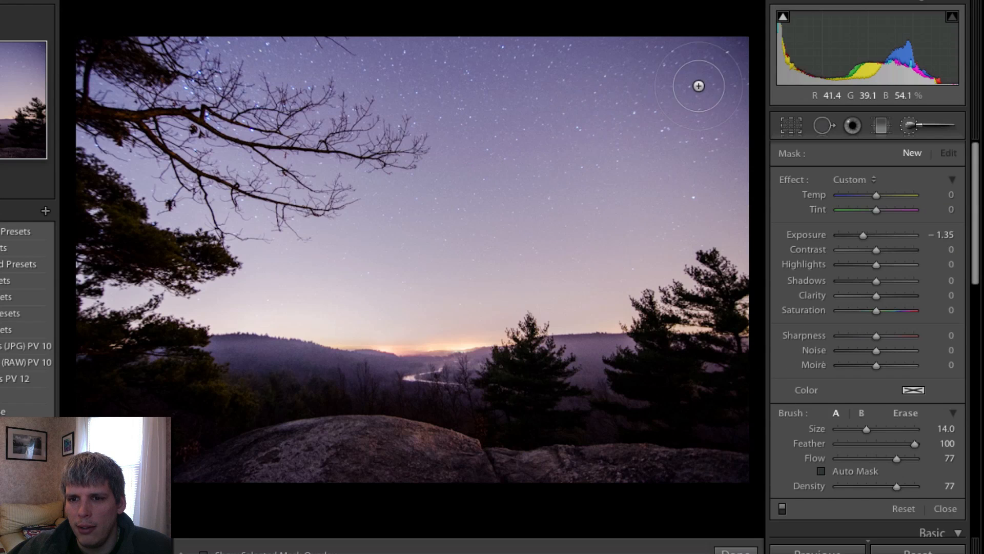
pyautogui.click(590, 273)
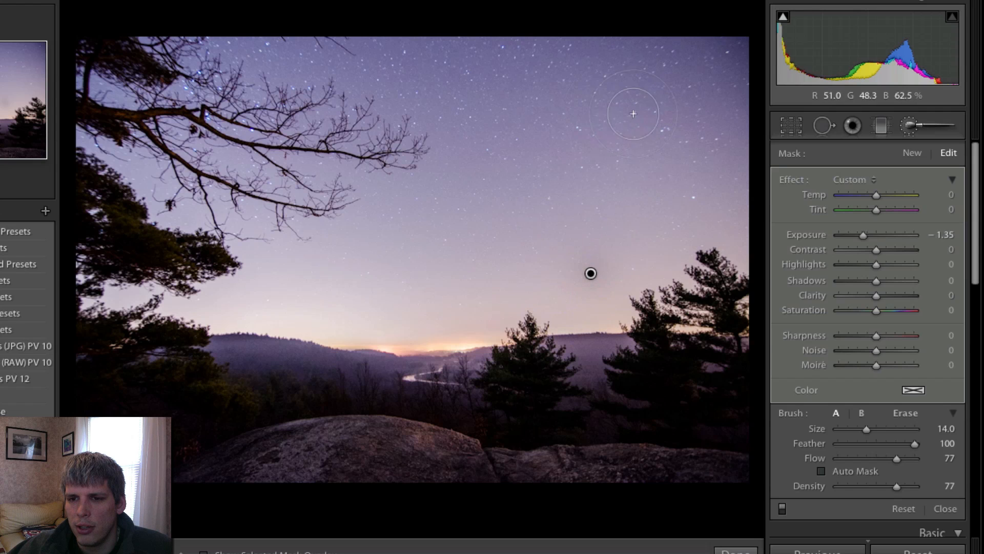
pyautogui.moveTo(712, 56)
pyautogui.mouseDown()
pyautogui.moveTo(604, 44)
pyautogui.moveTo(29, 77)
pyautogui.moveTo(759, 110)
pyautogui.moveTo(315, 80)
pyautogui.moveTo(606, 81)
pyautogui.moveTo(406, 50)
pyautogui.moveTo(725, 48)
pyautogui.moveTo(66, 48)
pyautogui.moveTo(521, 103)
pyautogui.moveTo(457, 123)
pyautogui.moveTo(67, 149)
pyautogui.moveTo(118, 174)
pyautogui.moveTo(41, 260)
pyautogui.moveTo(127, 307)
pyautogui.moveTo(182, 310)
pyautogui.moveTo(159, 286)
pyautogui.moveTo(147, 235)
pyautogui.moveTo(231, 205)
pyautogui.moveTo(349, 118)
pyautogui.moveTo(177, 234)
pyautogui.moveTo(169, 177)
pyautogui.moveTo(220, 154)
pyautogui.moveTo(703, 154)
pyautogui.moveTo(323, 155)
pyautogui.moveTo(750, 100)
pyautogui.moveTo(527, 98)
pyautogui.moveTo(453, 165)
pyautogui.moveTo(703, 164)
pyautogui.moveTo(321, 212)
pyautogui.moveTo(256, 236)
pyautogui.moveTo(703, 204)
pyautogui.moveTo(313, 241)
pyautogui.moveTo(733, 200)
pyautogui.mouseUp()
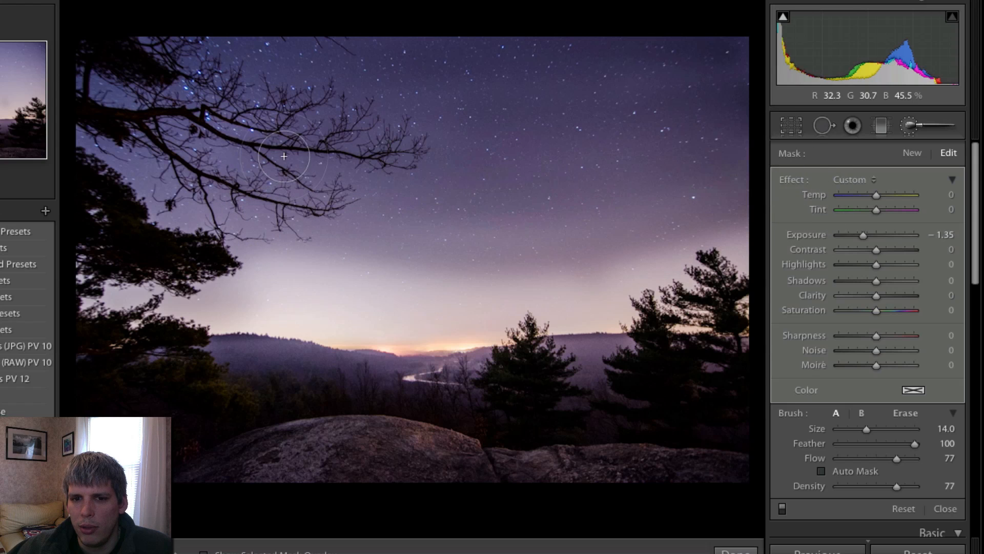
pyautogui.moveTo(362, 260)
pyautogui.mouseDown()
pyautogui.moveTo(206, 289)
pyautogui.moveTo(265, 307)
pyautogui.moveTo(244, 312)
pyautogui.moveTo(412, 308)
pyautogui.moveTo(336, 321)
pyautogui.moveTo(279, 310)
pyautogui.moveTo(460, 338)
pyautogui.moveTo(558, 306)
pyautogui.moveTo(374, 309)
pyautogui.moveTo(458, 273)
pyautogui.moveTo(343, 277)
pyautogui.moveTo(324, 294)
pyautogui.moveTo(135, 292)
pyautogui.moveTo(368, 319)
pyautogui.moveTo(217, 301)
pyautogui.moveTo(542, 283)
pyautogui.moveTo(475, 255)
pyautogui.moveTo(766, 166)
pyautogui.mouseUp()
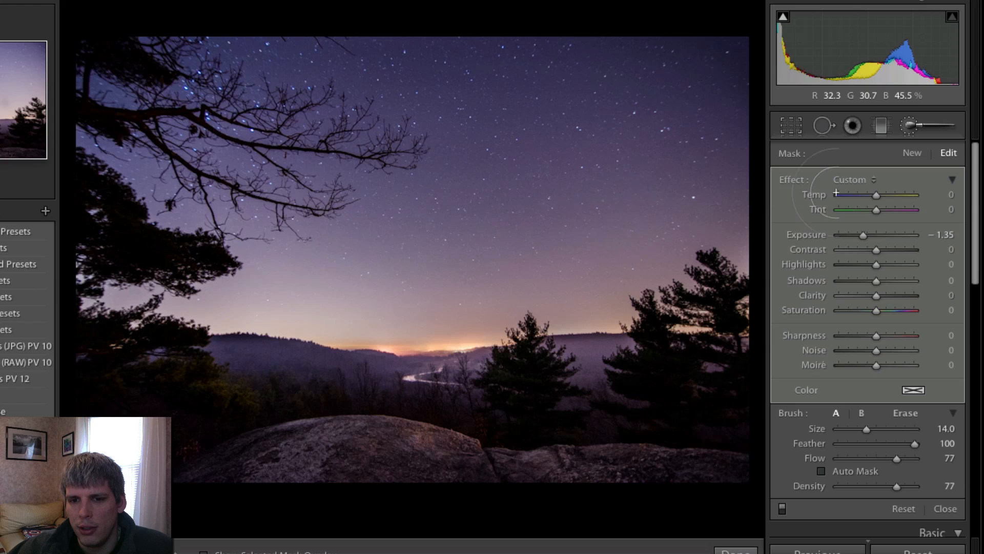
pyautogui.moveTo(590, 273); pyautogui.dragTo(450, 98)
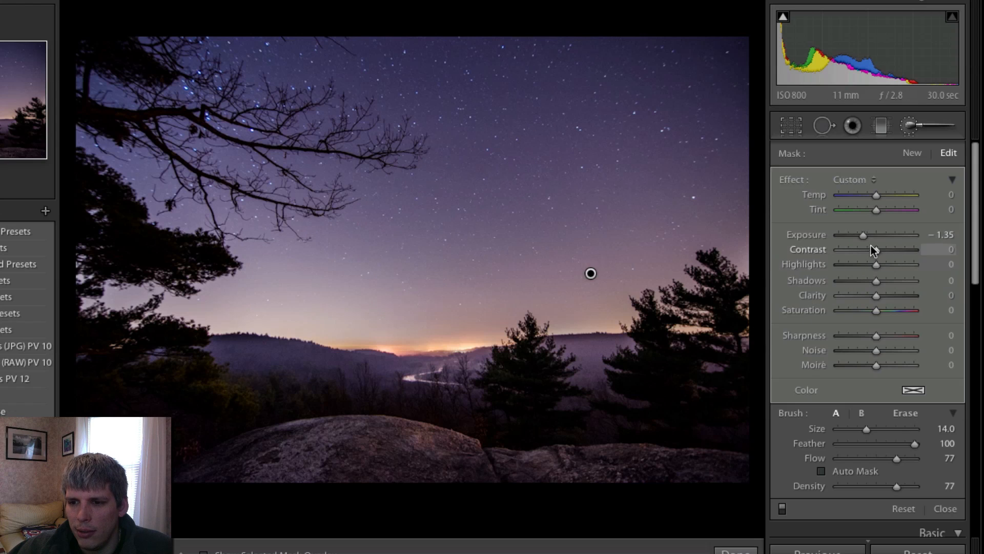
# - Set the sky mask's Exposure to −1.44, Contrast to 16, Clarity to 28 and Sharpness to 11, and close the brush
pyautogui.moveTo(868, 239); pyautogui.dragTo(866, 238)
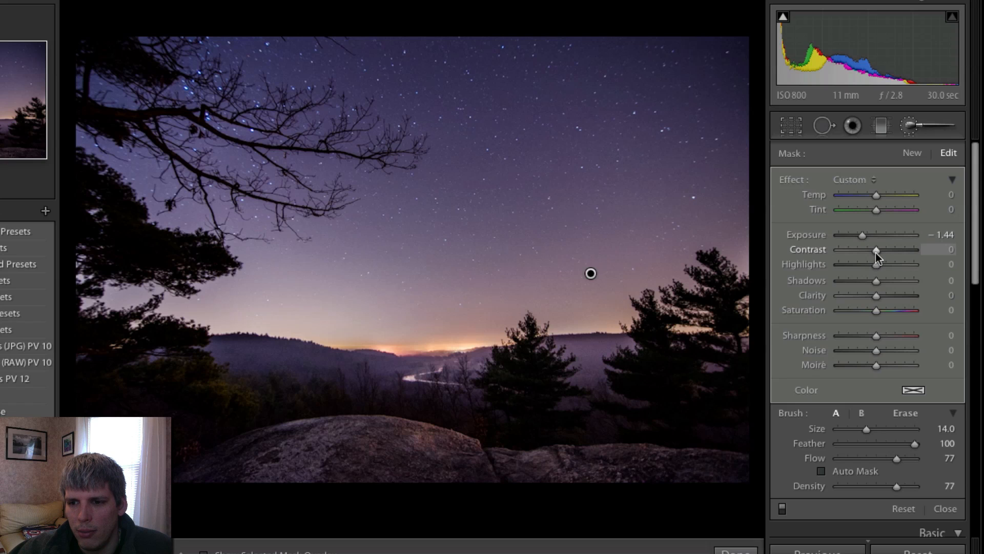
pyautogui.moveTo(877, 251); pyautogui.dragTo(881, 251)
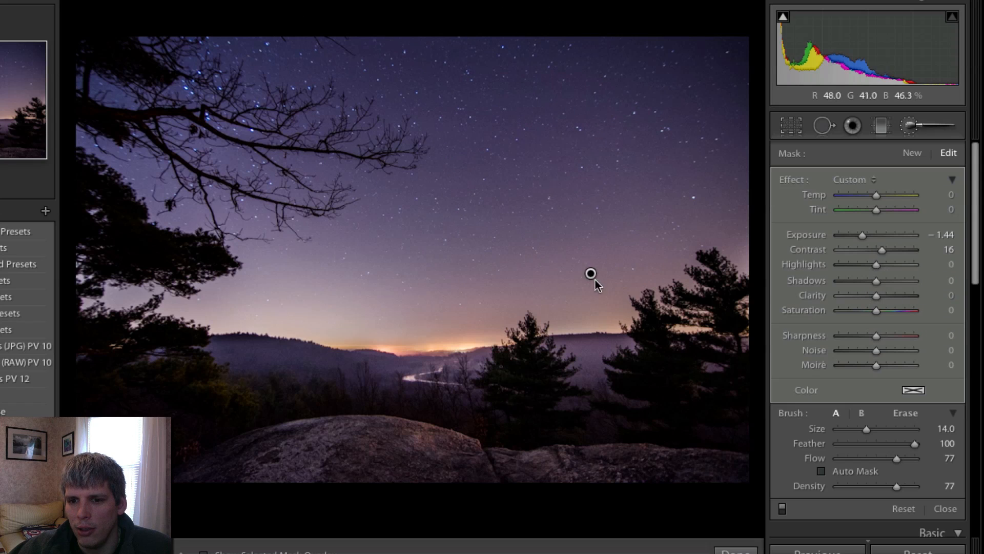
pyautogui.press('o')
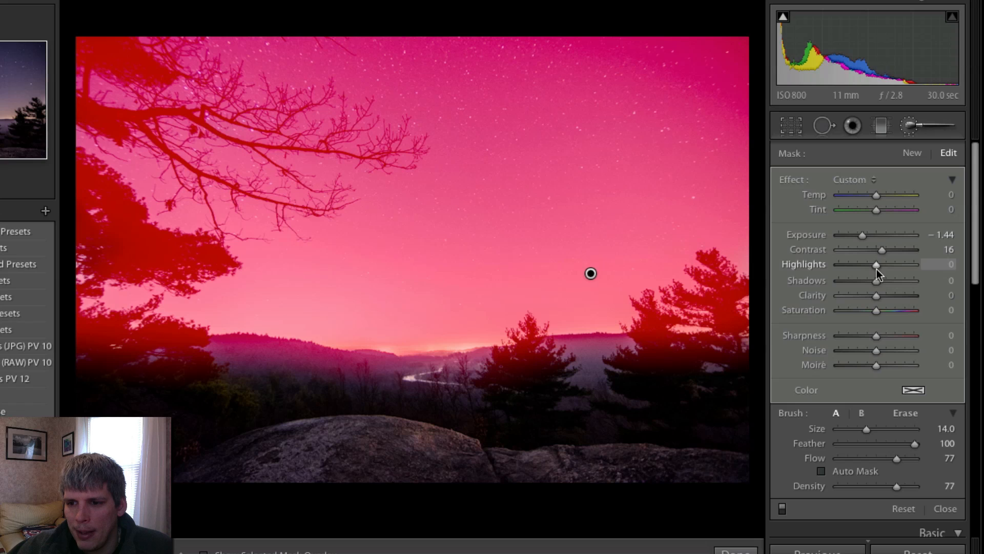
pyautogui.moveTo(878, 295); pyautogui.dragTo(883, 294)
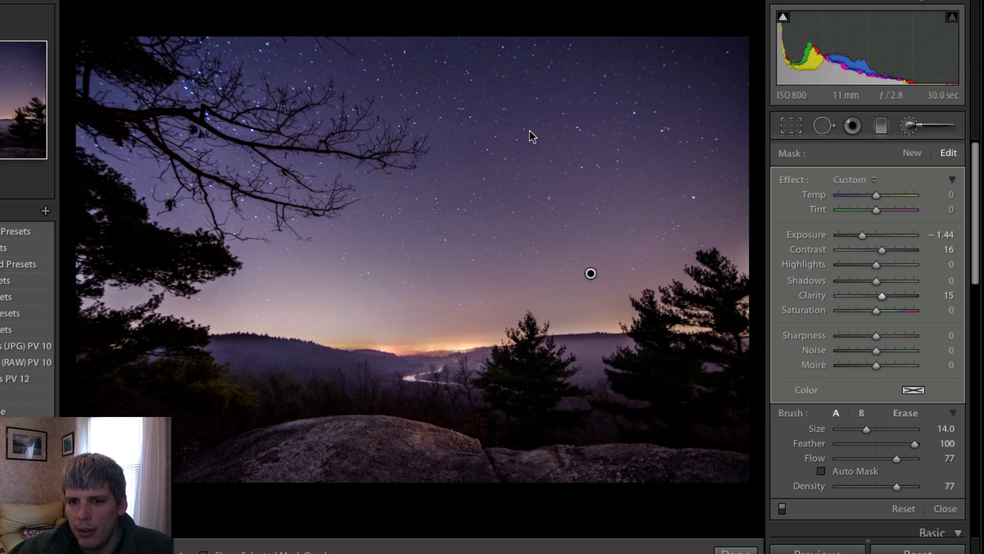
pyautogui.moveTo(883, 295); pyautogui.dragTo(890, 303)
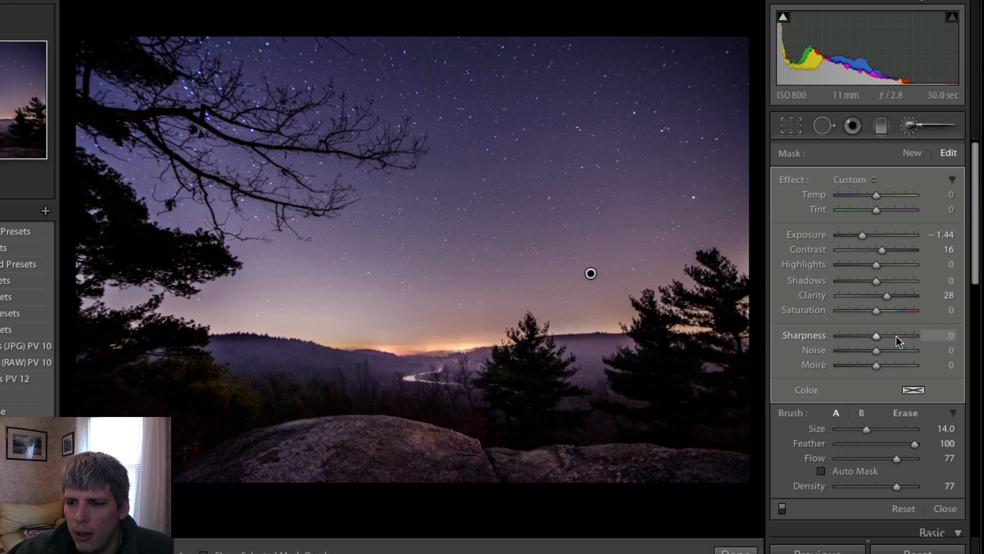
pyautogui.moveTo(877, 336); pyautogui.dragTo(882, 336)
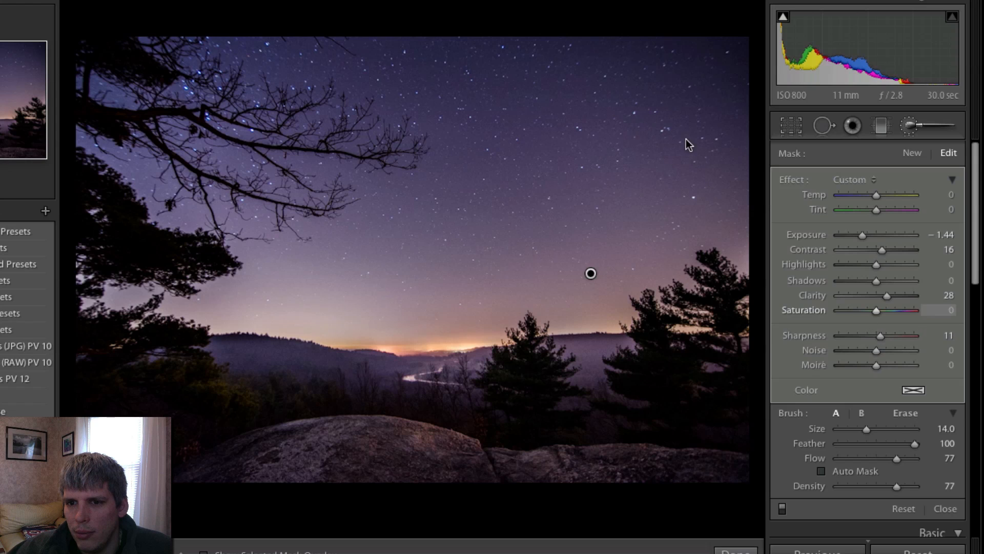
pyautogui.click(921, 133)
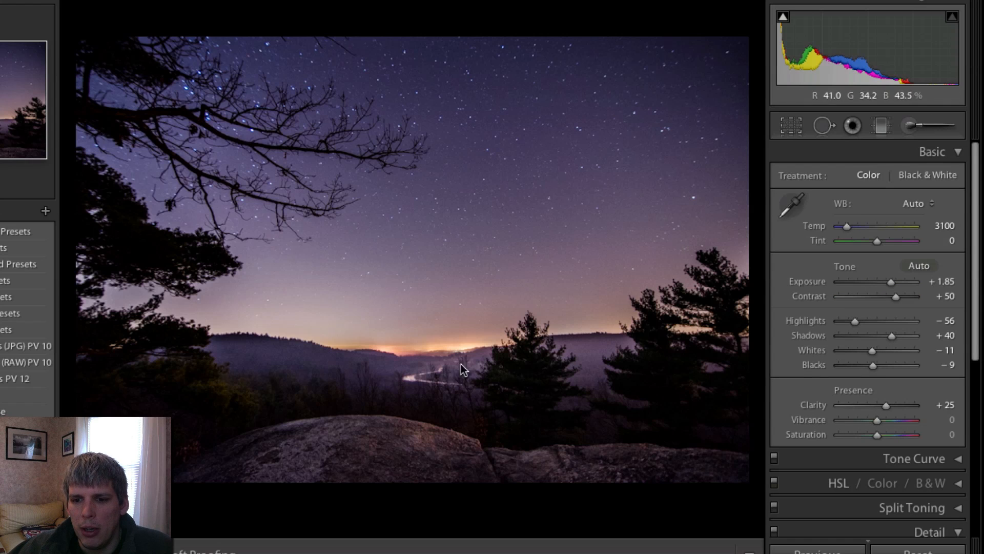
# - Set the noise reduction to Luminance 26, Contrast 21 and Color 36
pyautogui.scroll(-5, 877, 378)
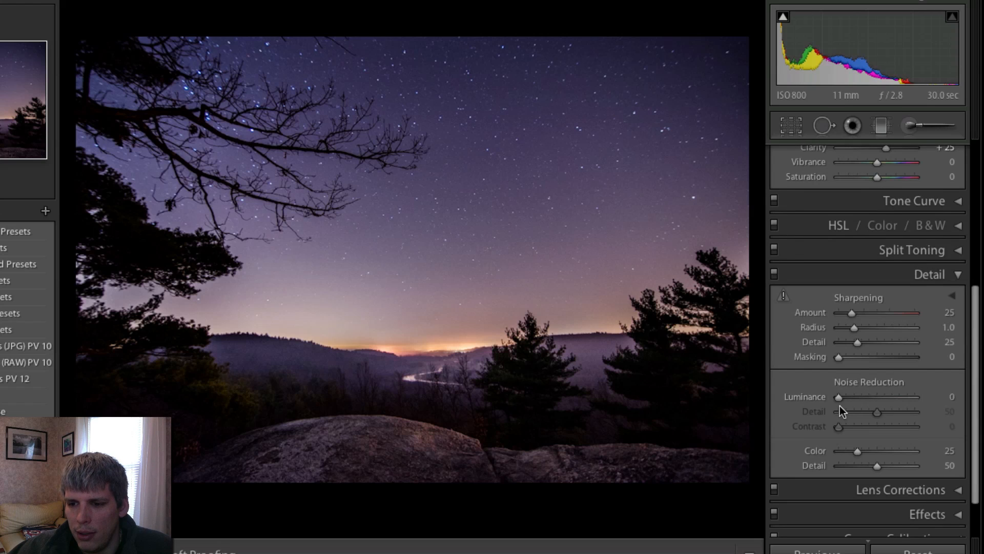
pyautogui.moveTo(840, 399); pyautogui.dragTo(852, 398)
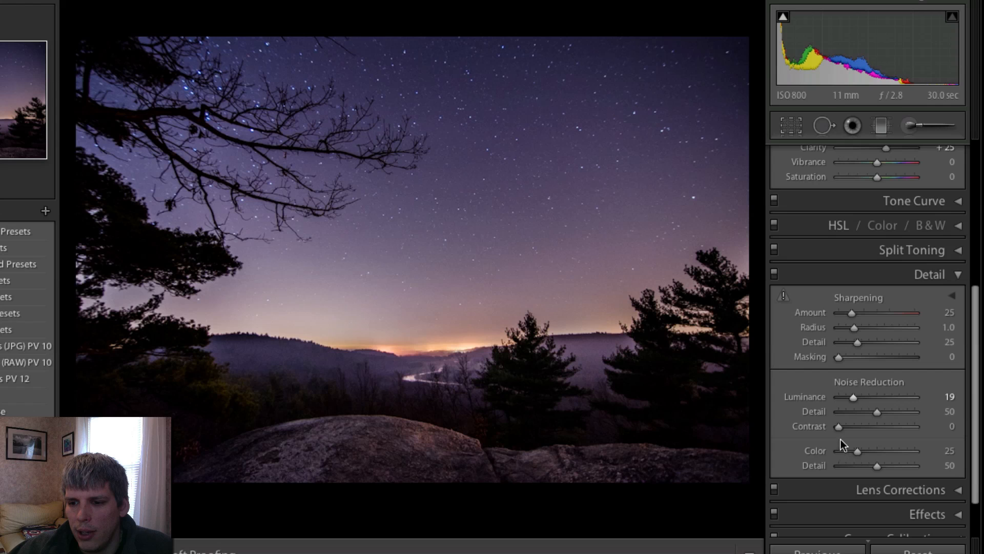
pyautogui.click(854, 430)
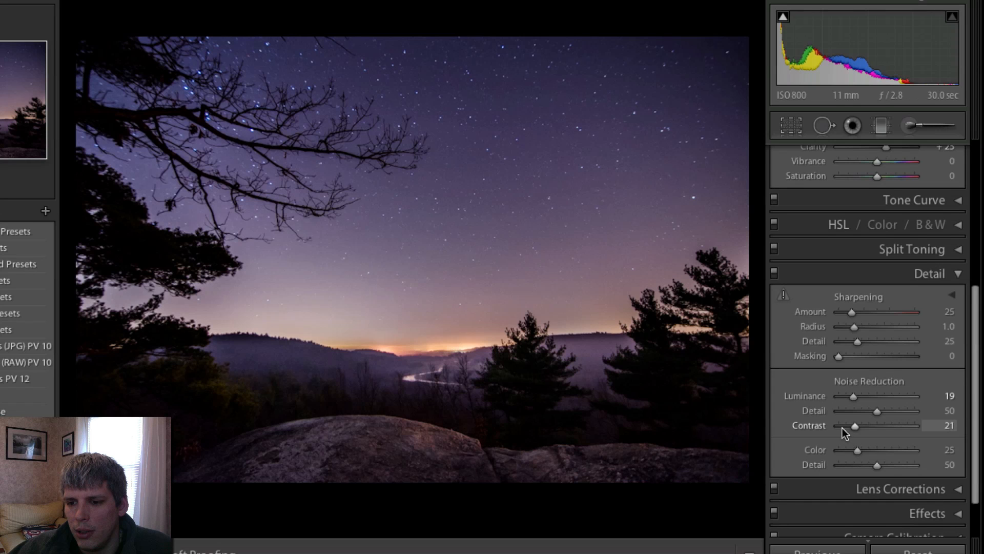
pyautogui.click(859, 396)
pyautogui.moveTo(859, 451); pyautogui.dragTo(867, 451)
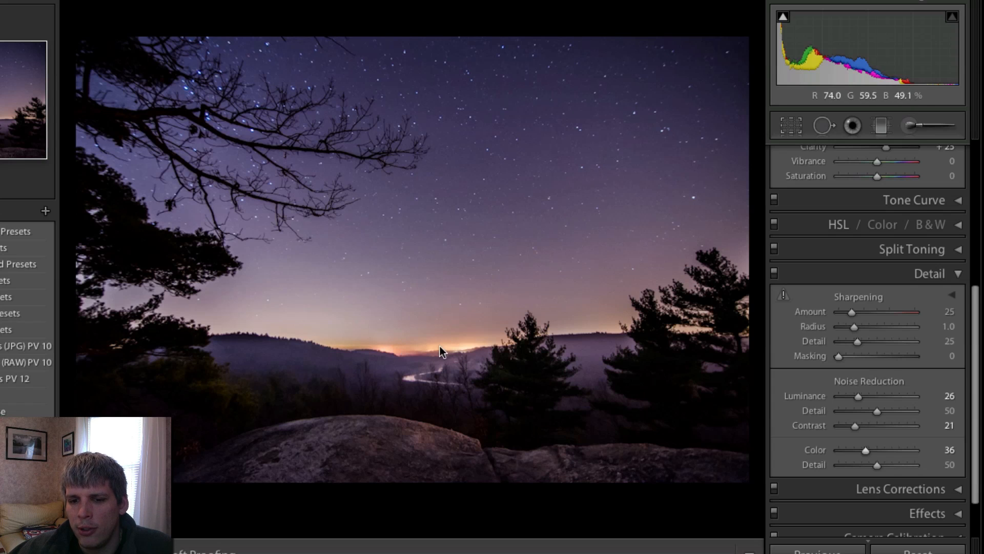
# - Examine the horizon and river valley up close, including the existing clone spots along the distant hills, and return to the full photo
pyautogui.click(465, 343)
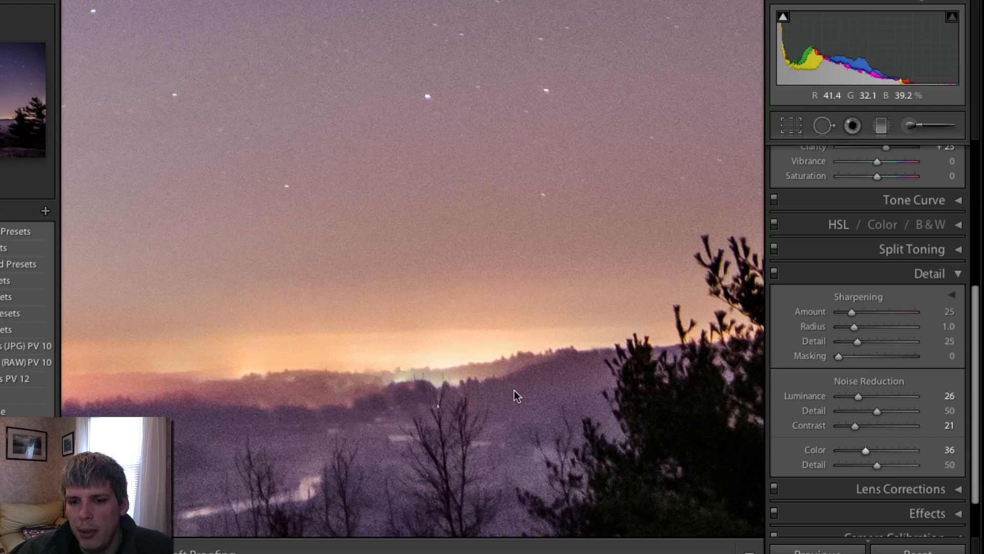
pyautogui.click(516, 369)
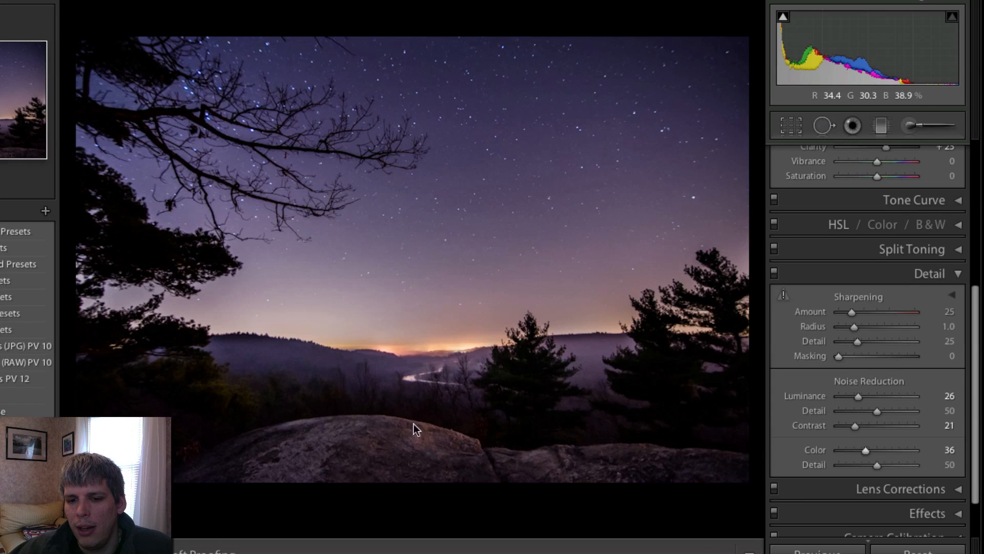
pyautogui.click(402, 359)
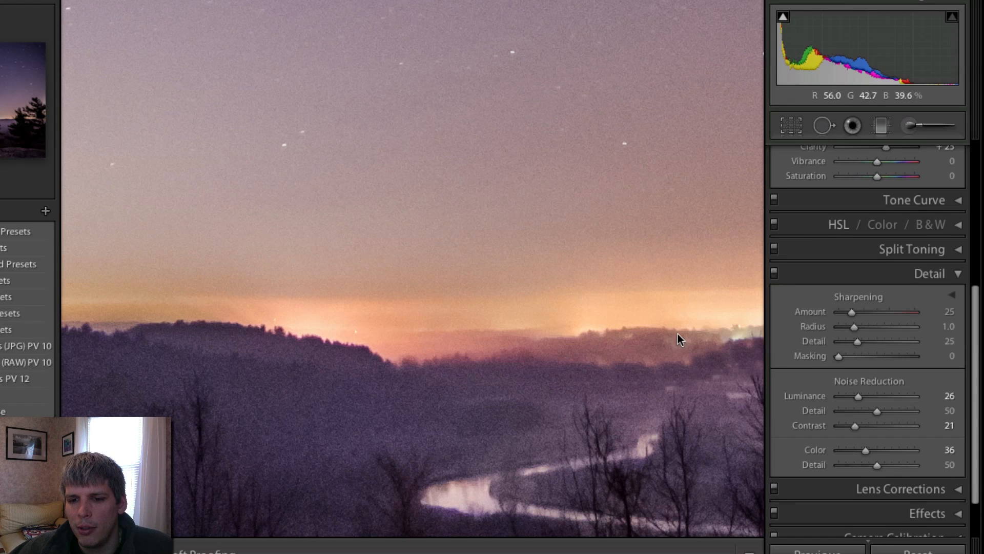
pyautogui.moveTo(581, 354); pyautogui.dragTo(492, 348)
pyautogui.click(833, 127)
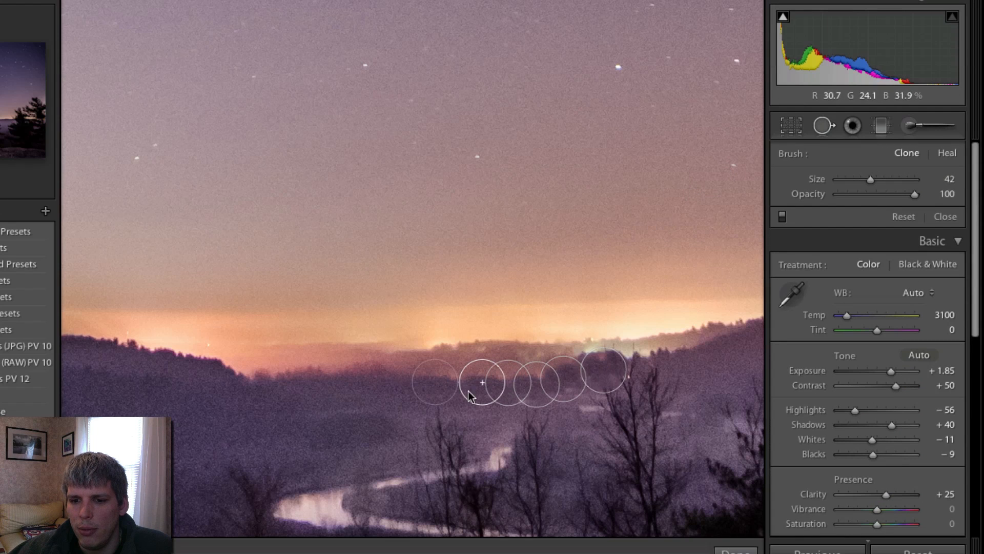
pyautogui.click(824, 126)
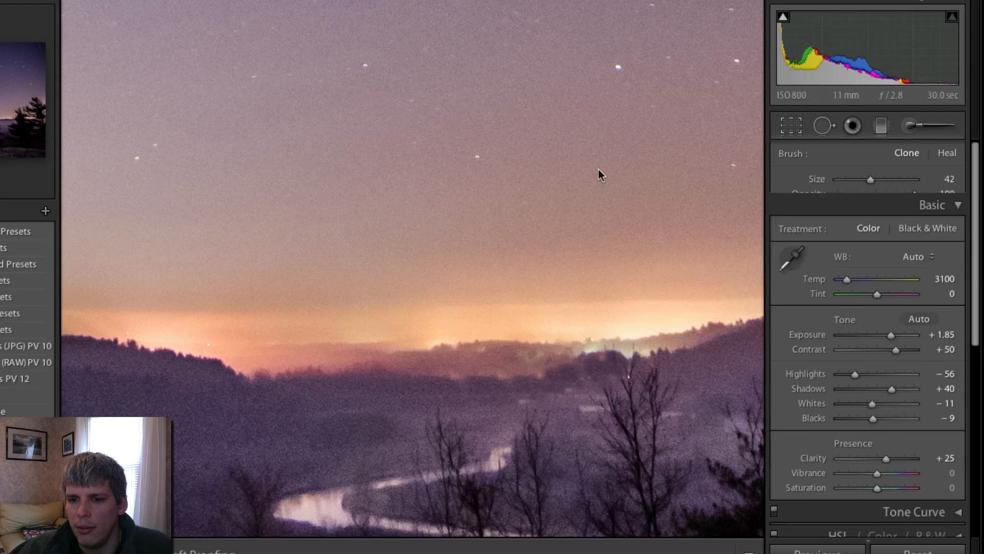
pyautogui.click(598, 180)
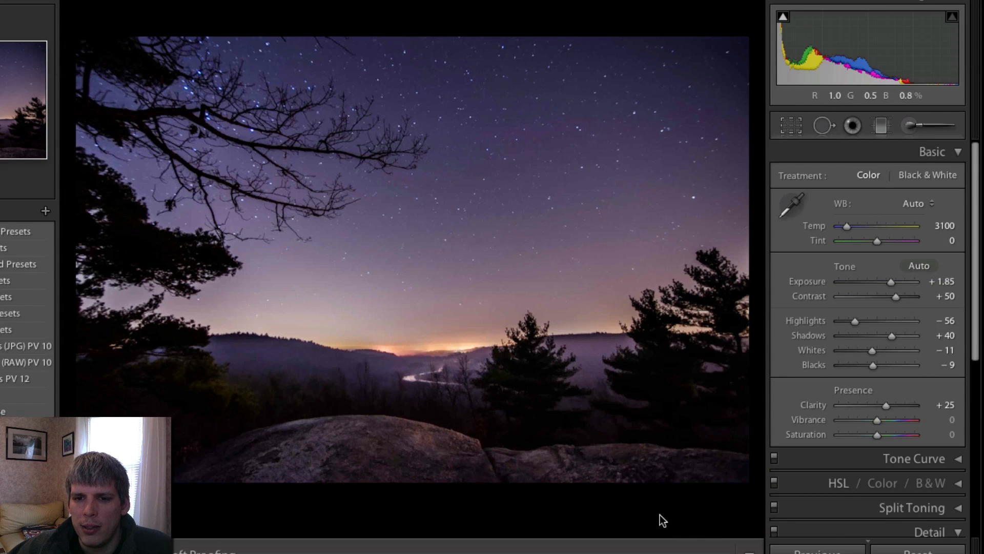